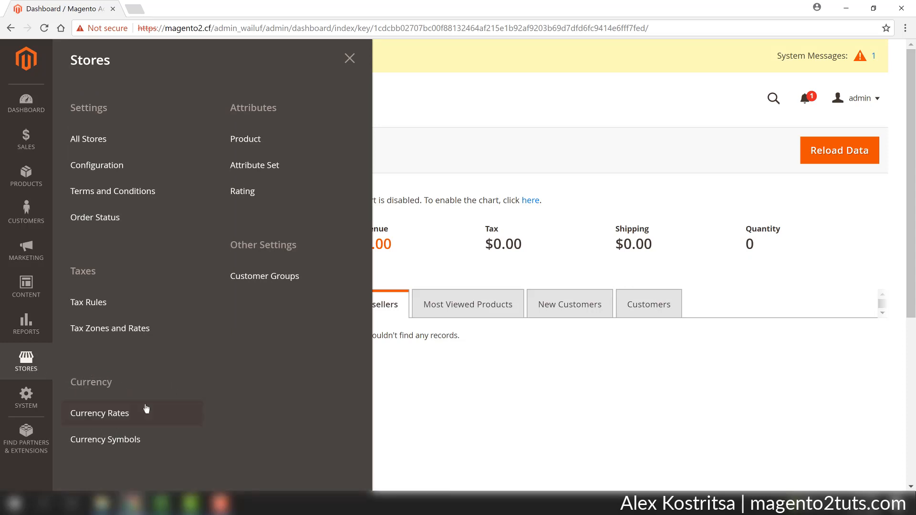
Open the Currency Rates page and go to its currency setup options
click(114, 415)
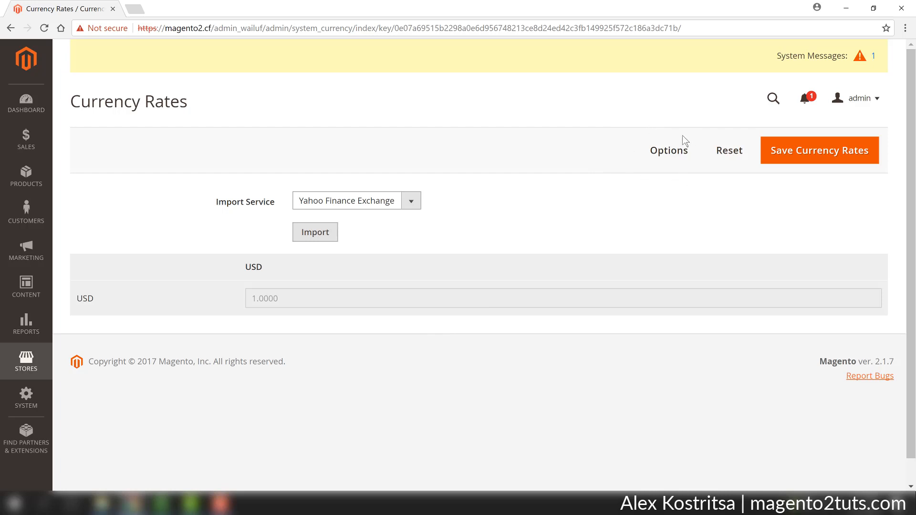
click(668, 153)
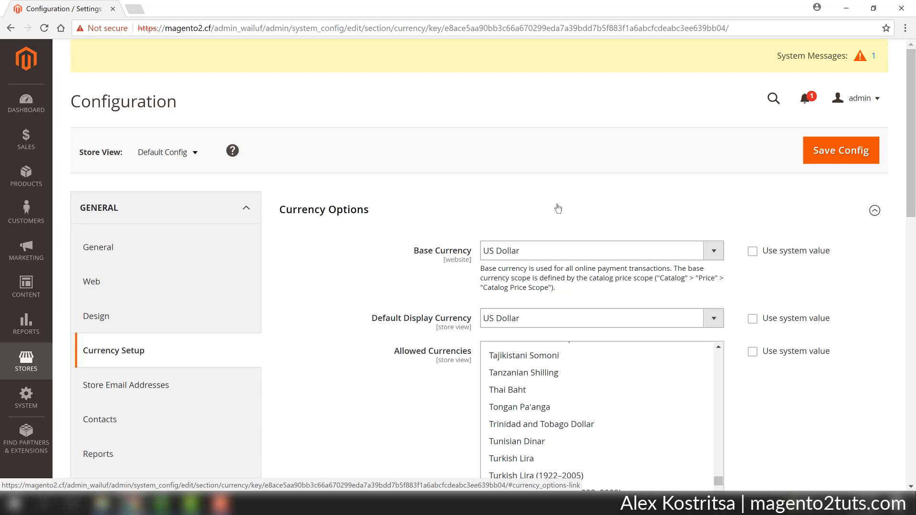
Open the magento2.cf storefront in a new browser tab and examine the prices in the women's Jackets category
click(135, 13)
text(magento2.cf)
key(Return)
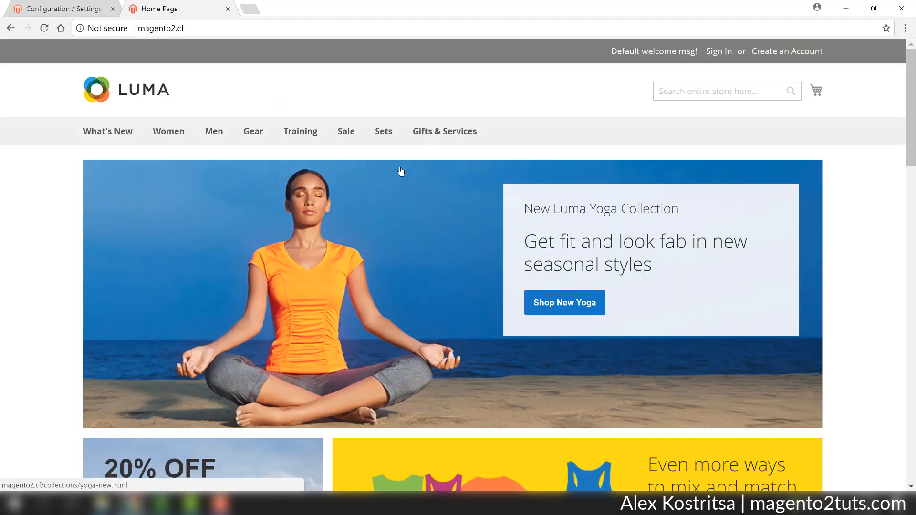
mouse_move(176, 138)
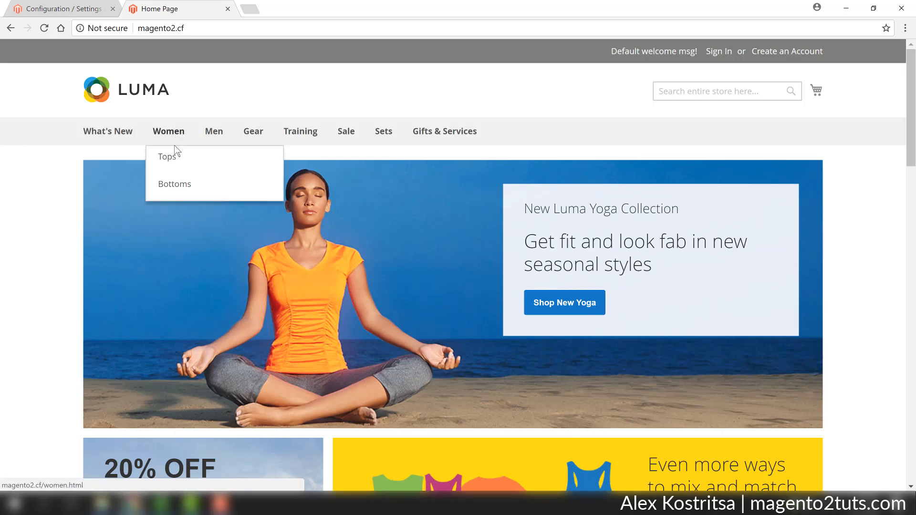
mouse_move(174, 159)
click(342, 159)
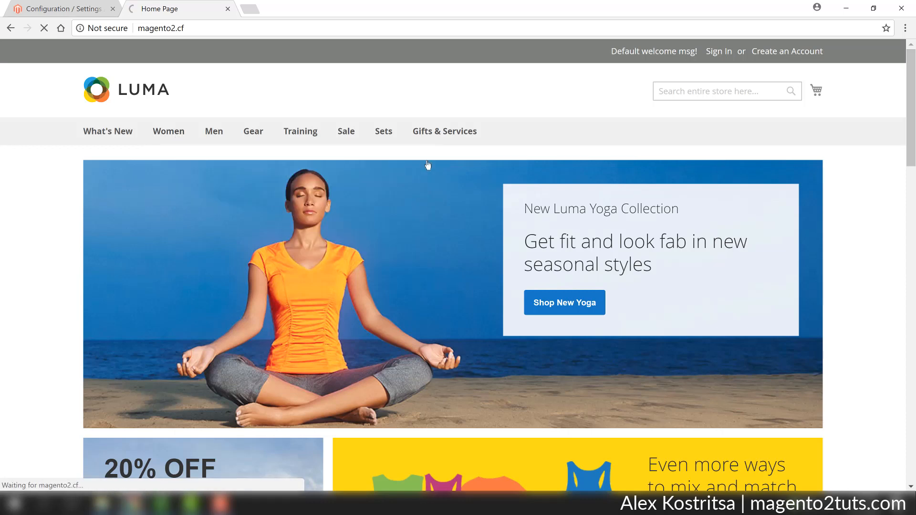
scroll(634, 222, down, 3)
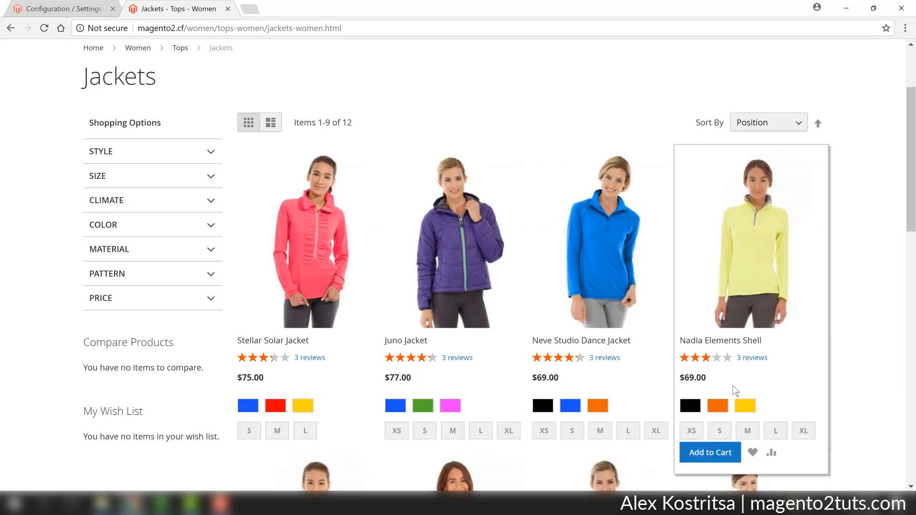
scroll(771, 374, up, 3)
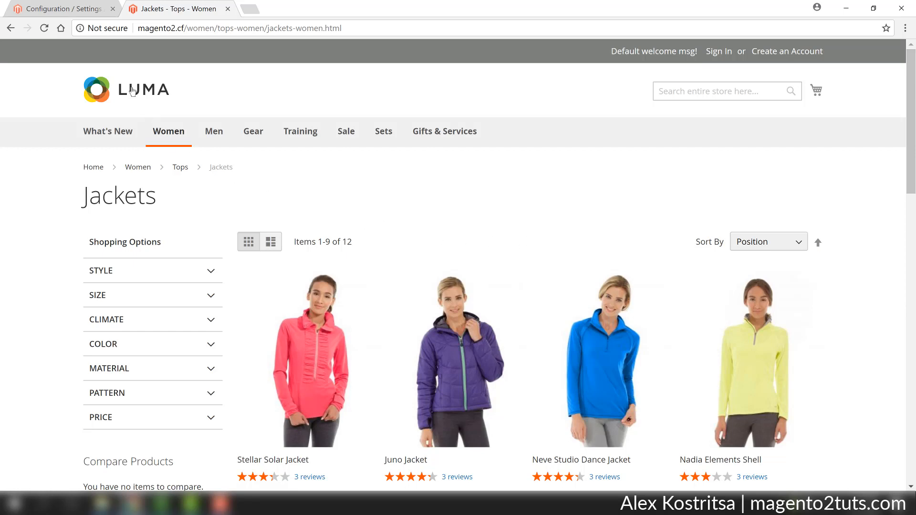
Back in the currency configuration, add Euro to the allowed currencies while keeping US Dollar selected
click(83, 13)
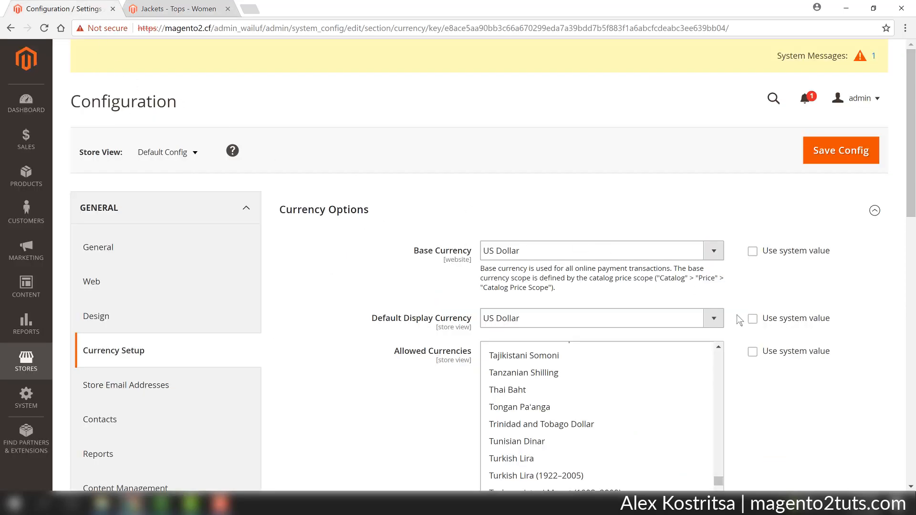
scroll(790, 353, down, 1)
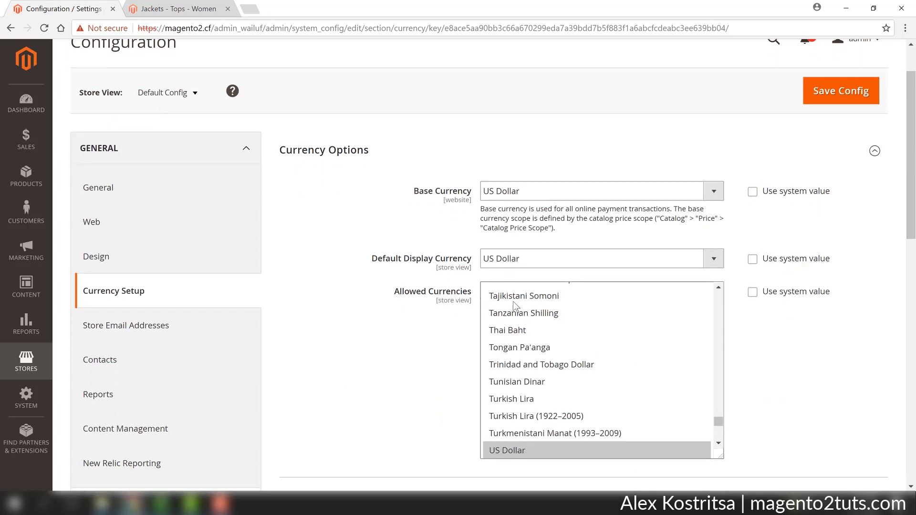
drag(719, 420, 718, 337)
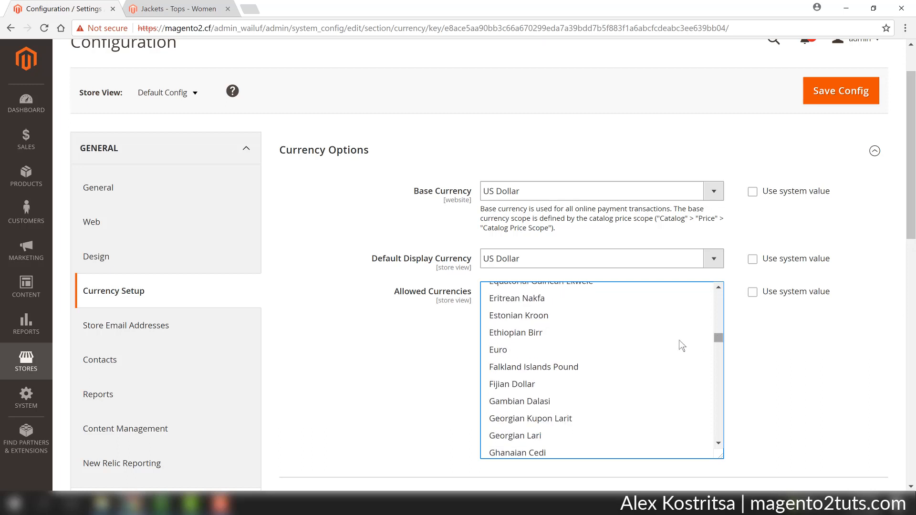
click(523, 350)
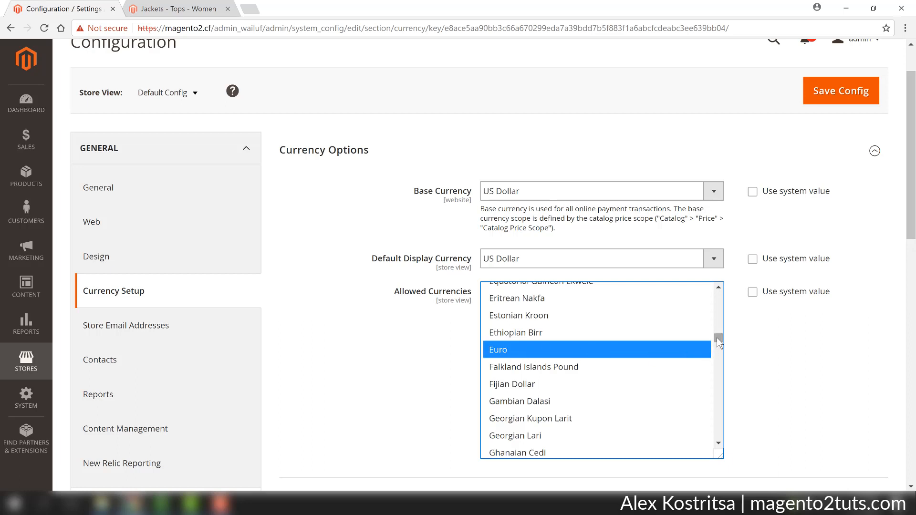
drag(718, 339, 714, 426)
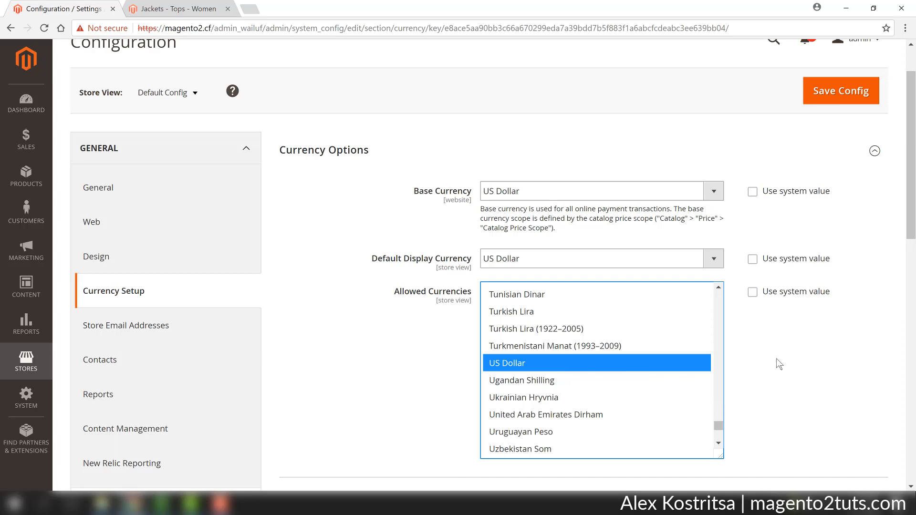
Choose Fixer.io as the service in the scheduled import settings and save the configuration
scroll(777, 359, down, 3)
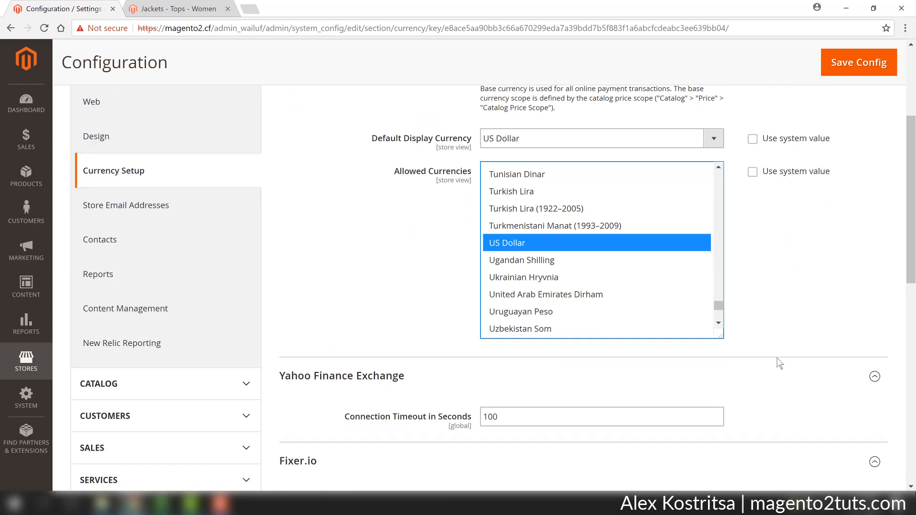
scroll(776, 358, down, 5)
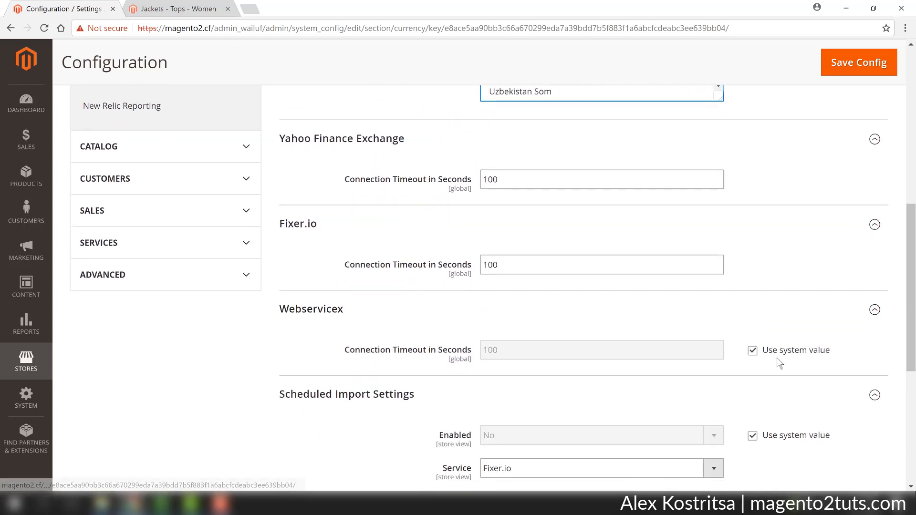
scroll(777, 359, down, 4)
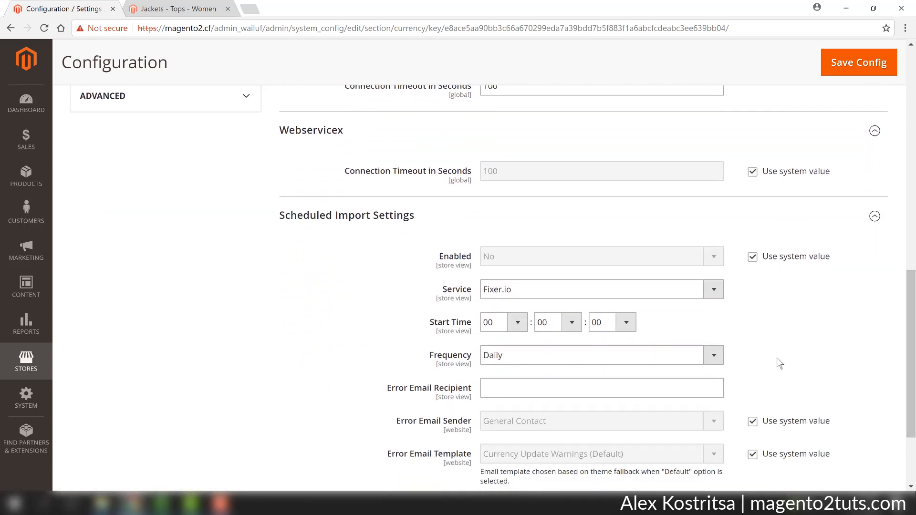
scroll(777, 359, down, 2)
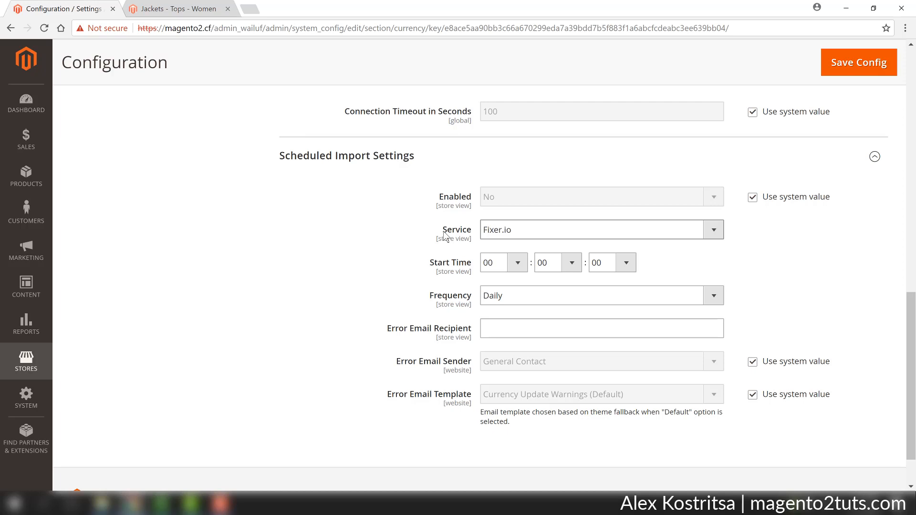
click(719, 241)
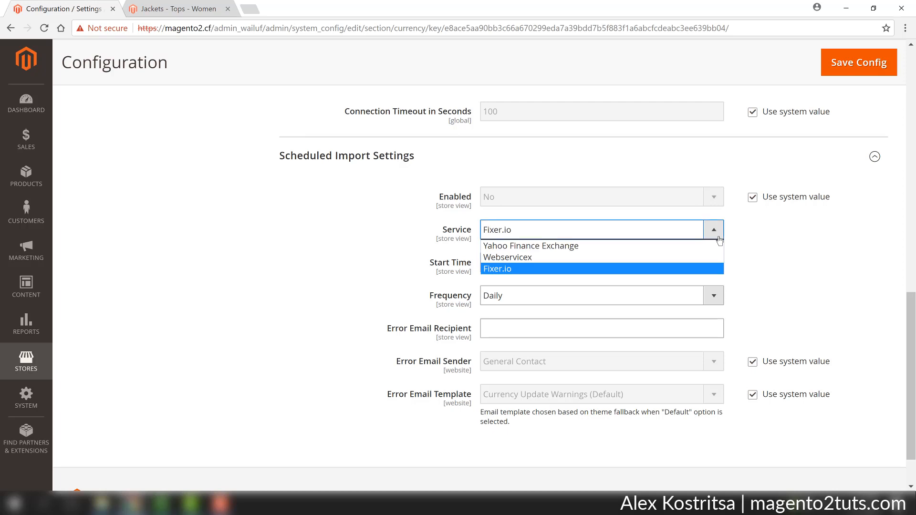
click(500, 269)
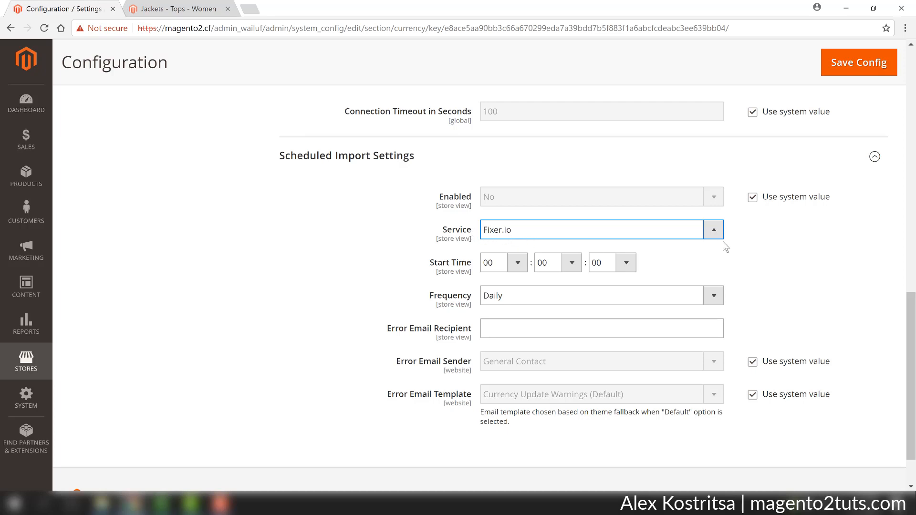
click(853, 70)
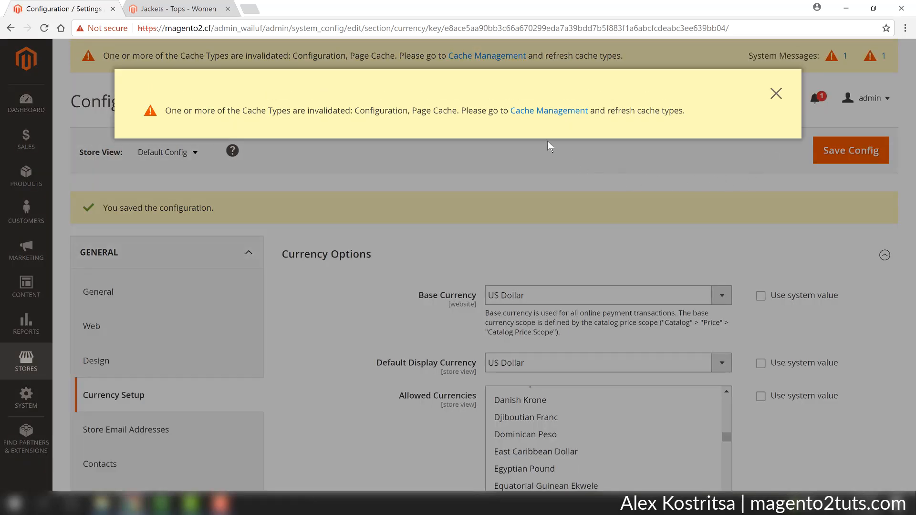
Go to Cache Management and refresh all cache types
click(532, 114)
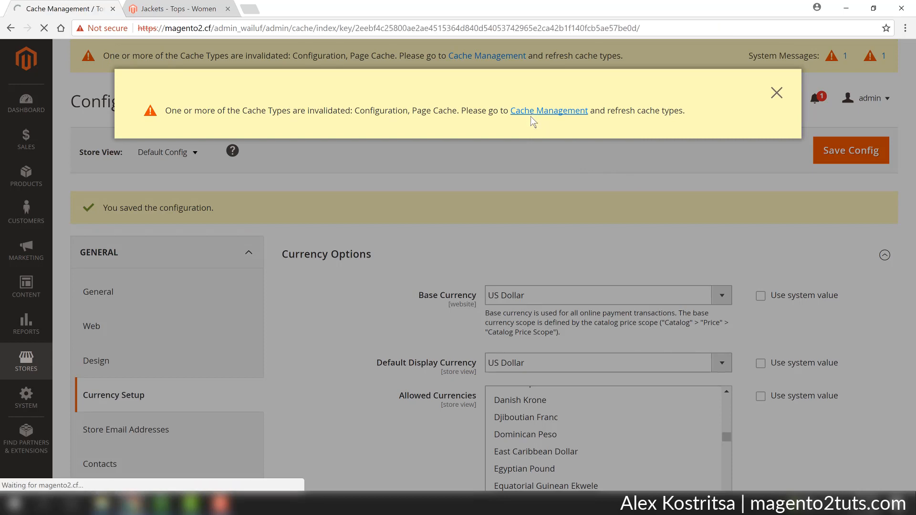
scroll(435, 226, down, 3)
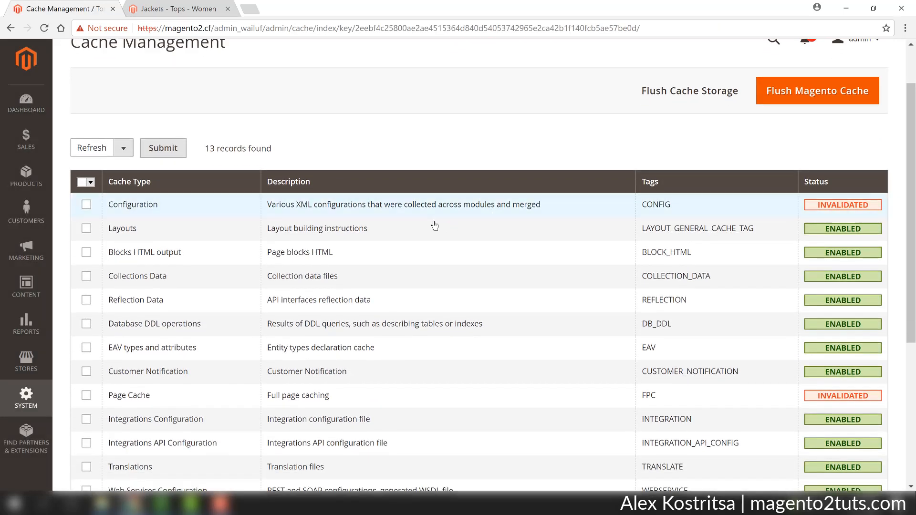
click(83, 185)
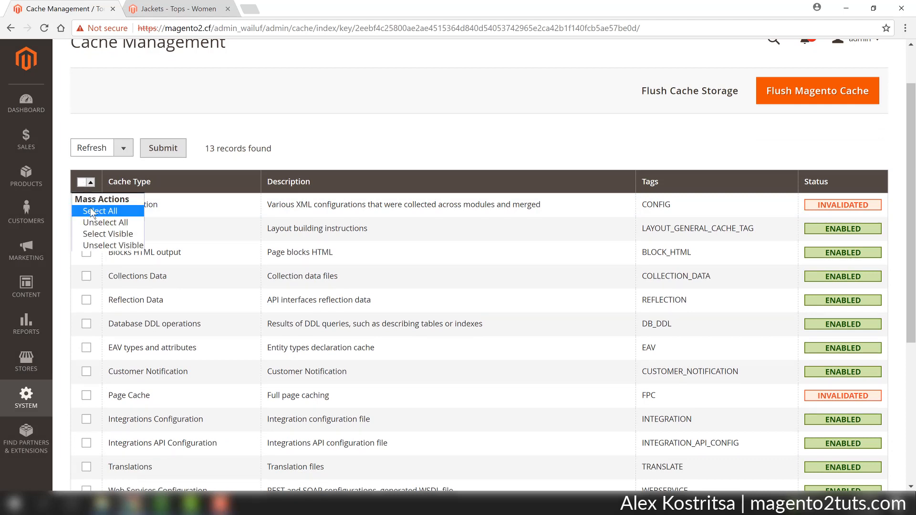
click(90, 208)
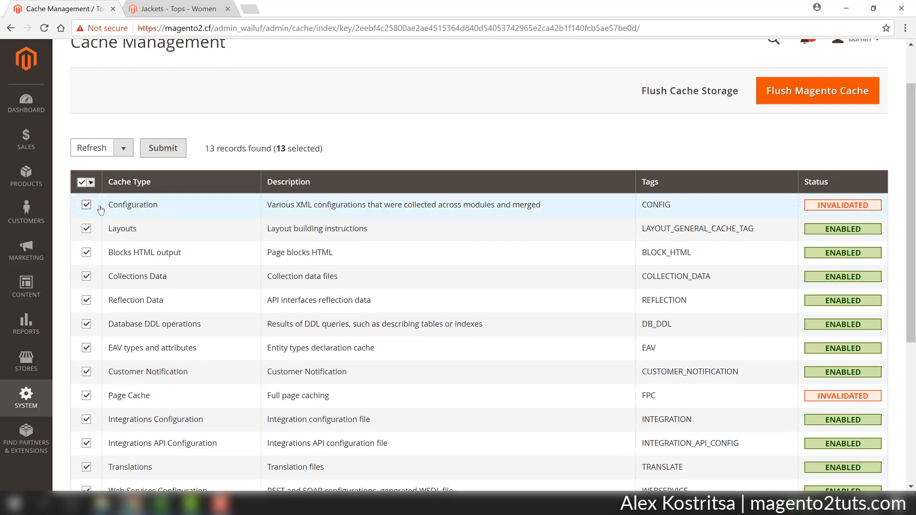
click(164, 148)
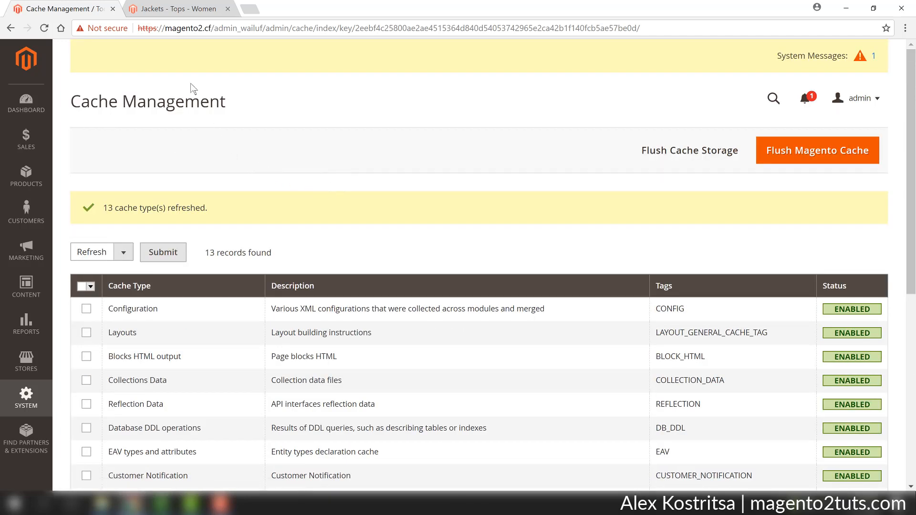
Reload the storefront's Jackets page and check its header for a currency switcher
click(171, 10)
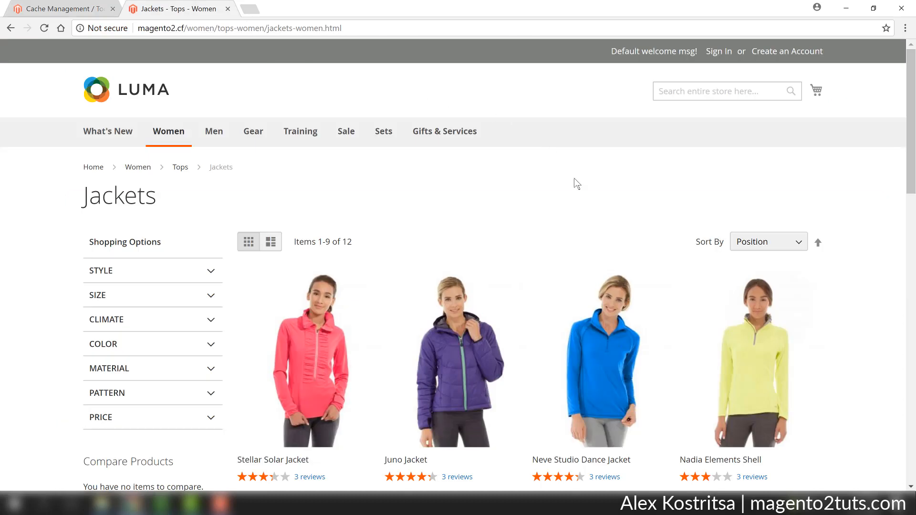
scroll(582, 209, down, 2)
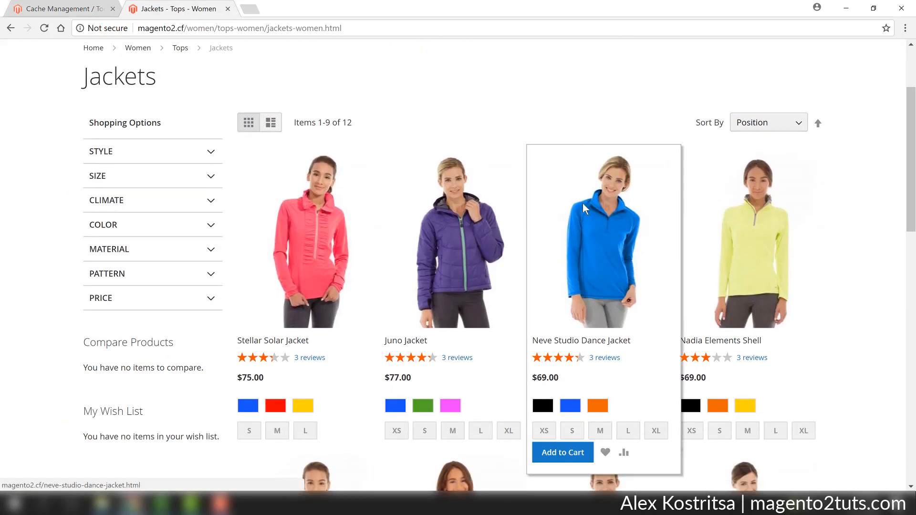
key(F5)
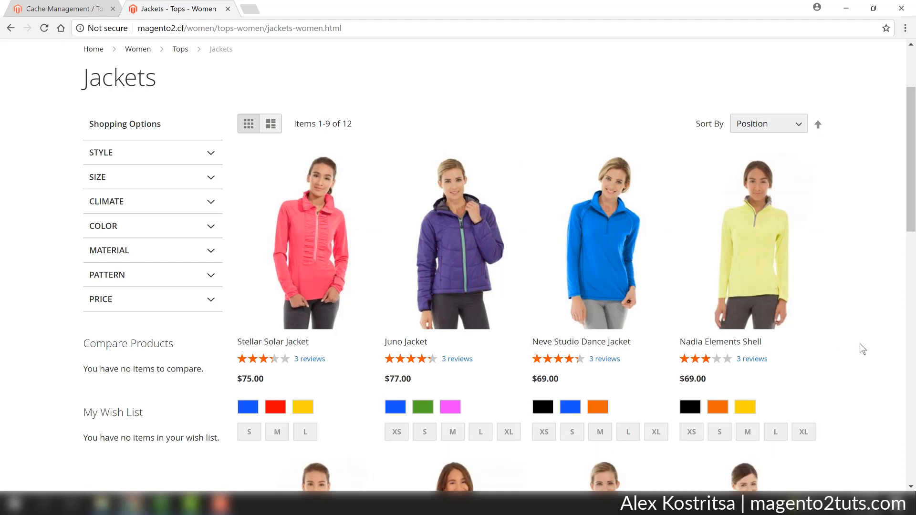
scroll(855, 342, up, 3)
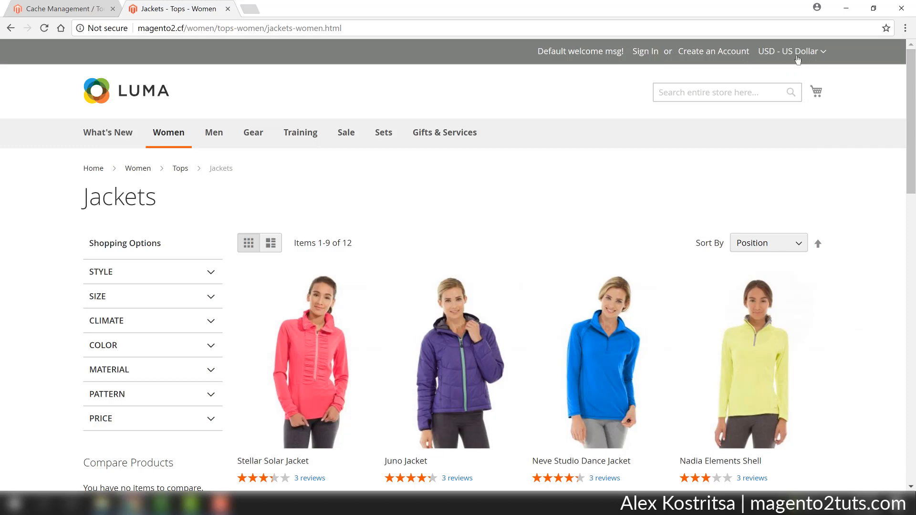
Switch the storefront currency to EUR - Euro and examine the jacket prices
click(824, 53)
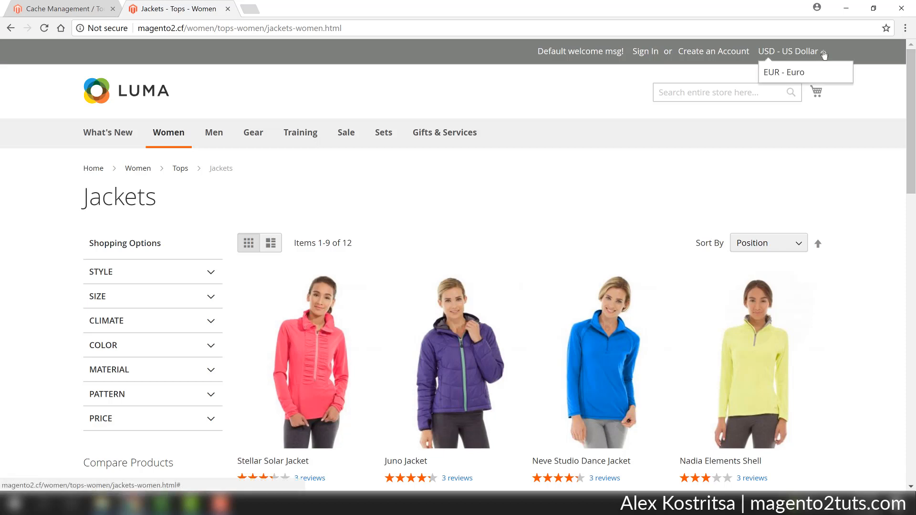
click(795, 72)
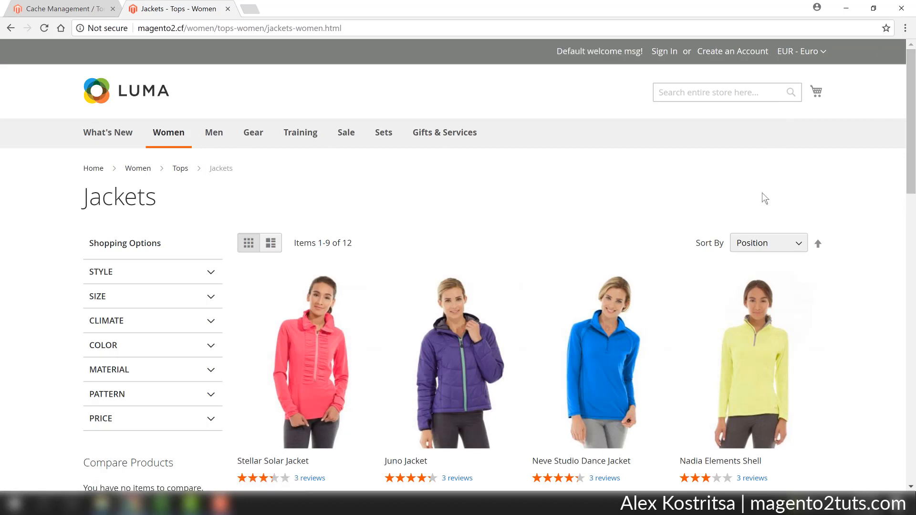
scroll(762, 193, down, 2)
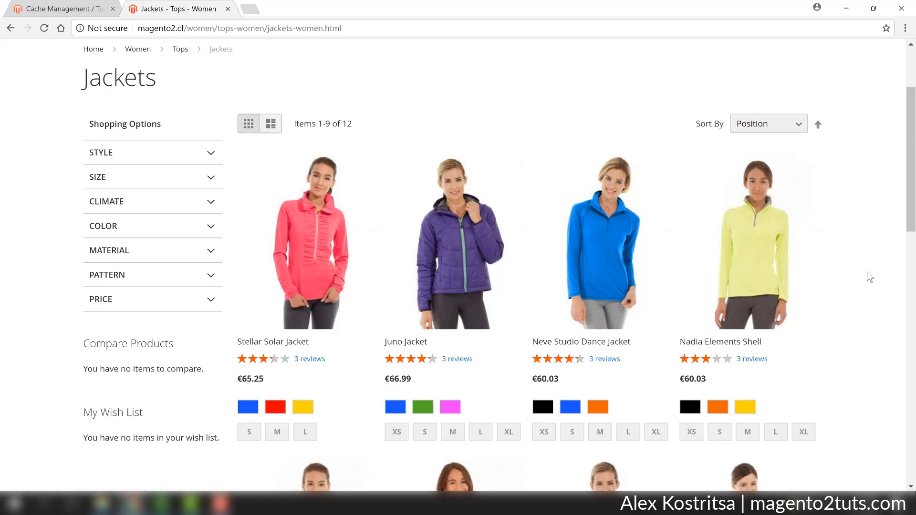
Switch the storefront currency back to US Dollar and return to the admin's Cache Management page
scroll(867, 272, up, 3)
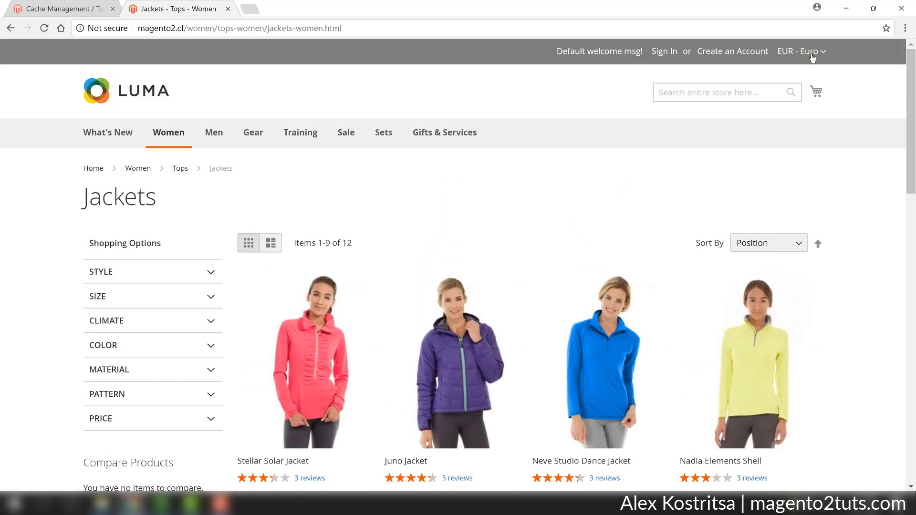
click(811, 51)
click(811, 72)
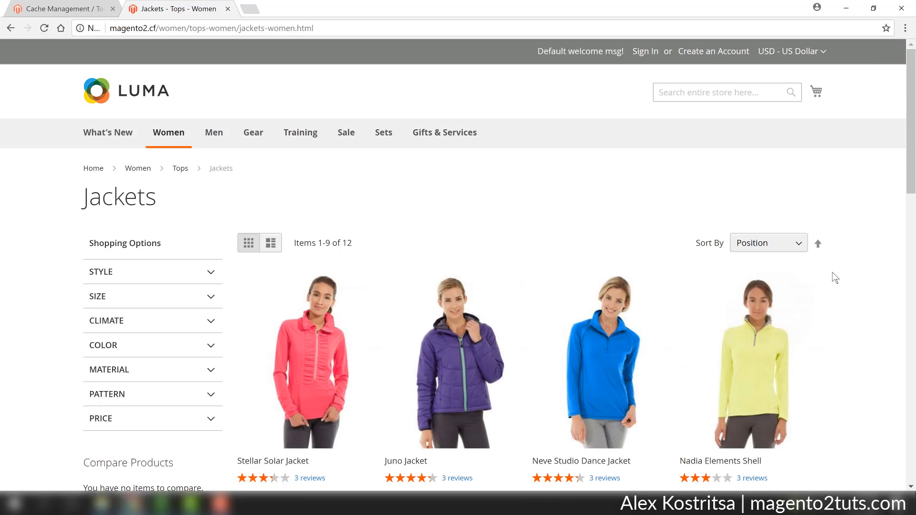
scroll(833, 277, down, 3)
scroll(835, 278, up, 3)
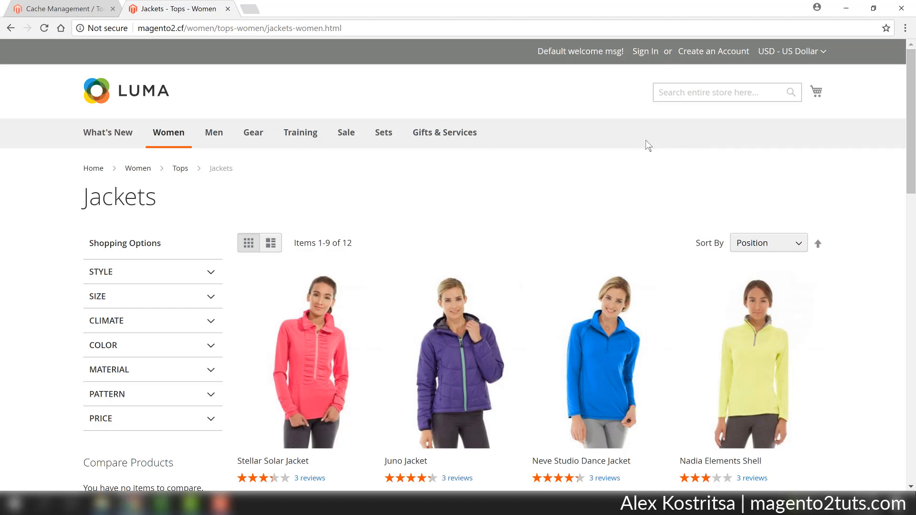
click(64, 11)
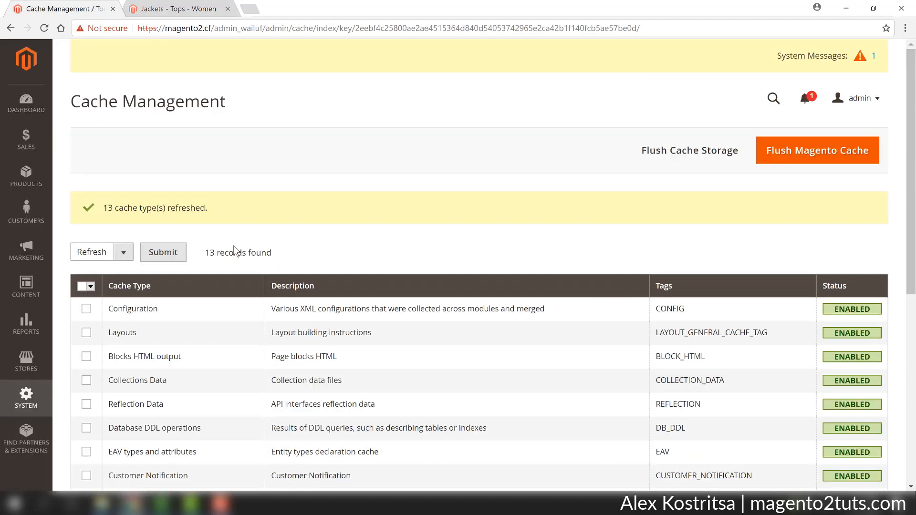
Go to the store's Currency Rates page, set the USD to EUR rate to 1, and save the currency rates
click(26, 362)
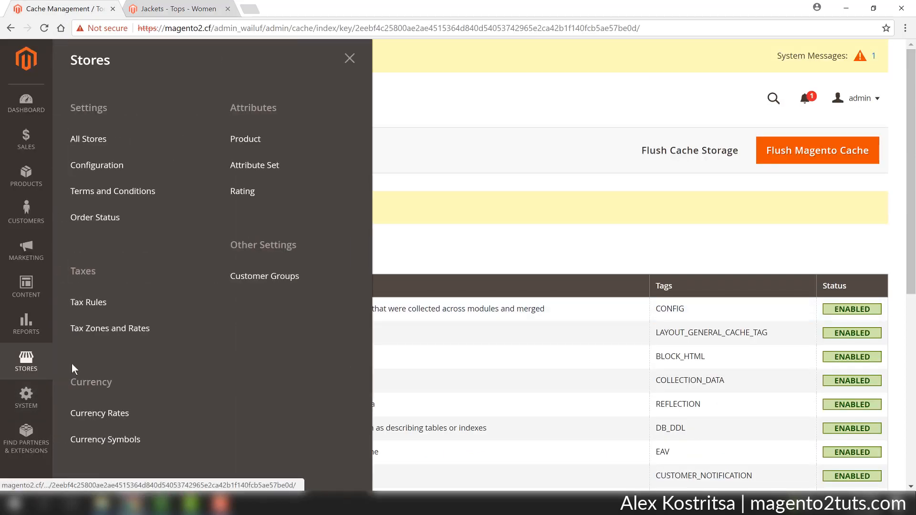
click(127, 413)
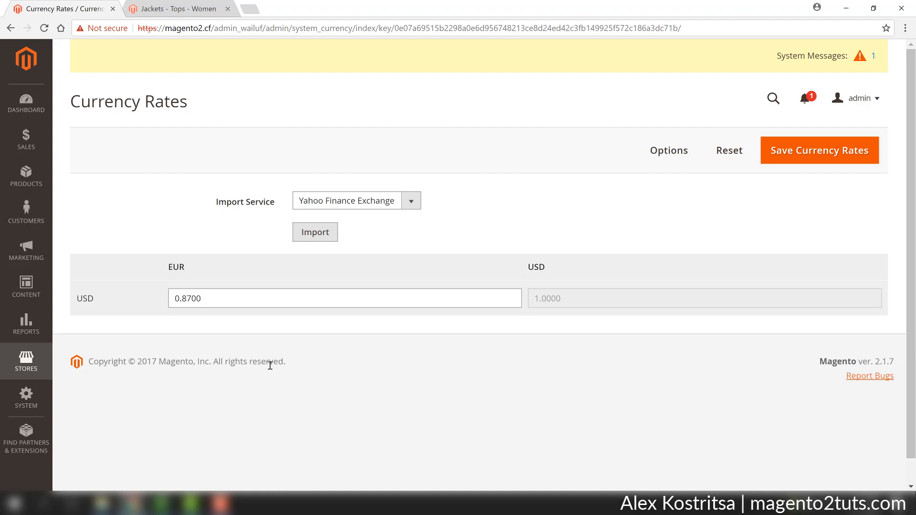
click(198, 298)
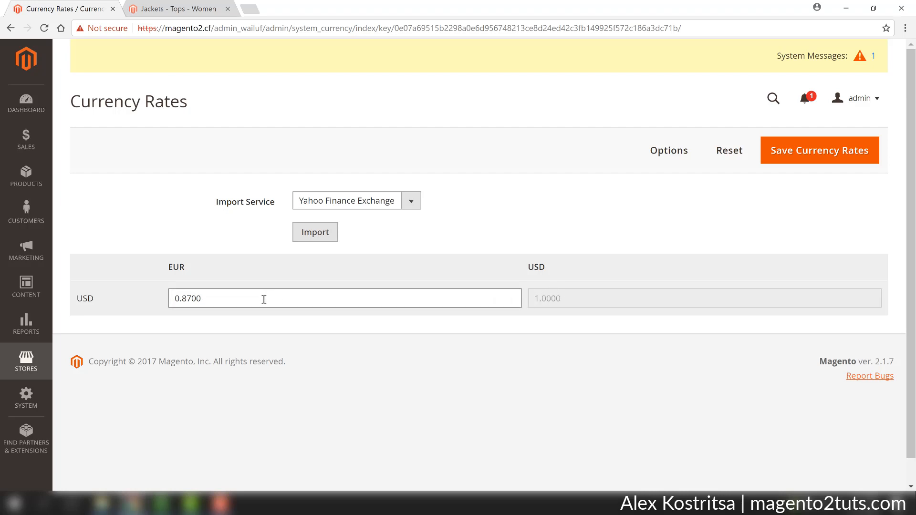
drag(264, 301, 135, 291)
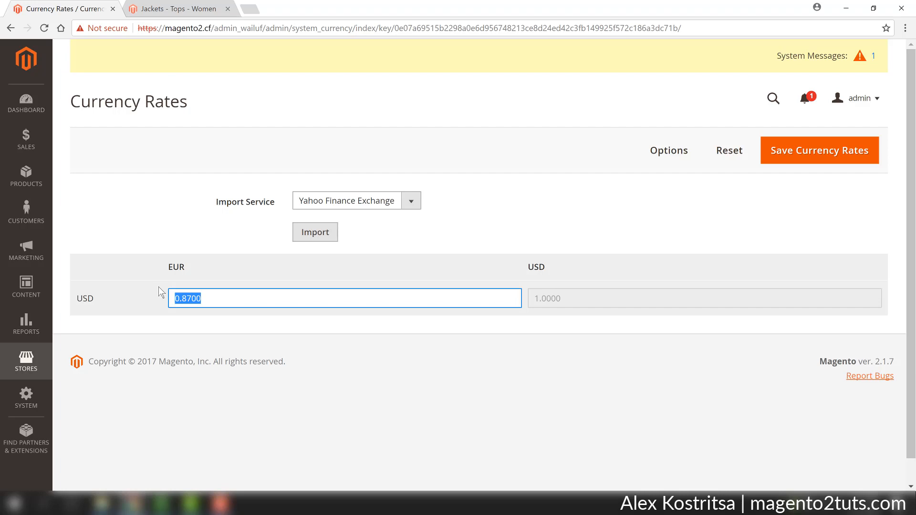
text(1)
click(246, 273)
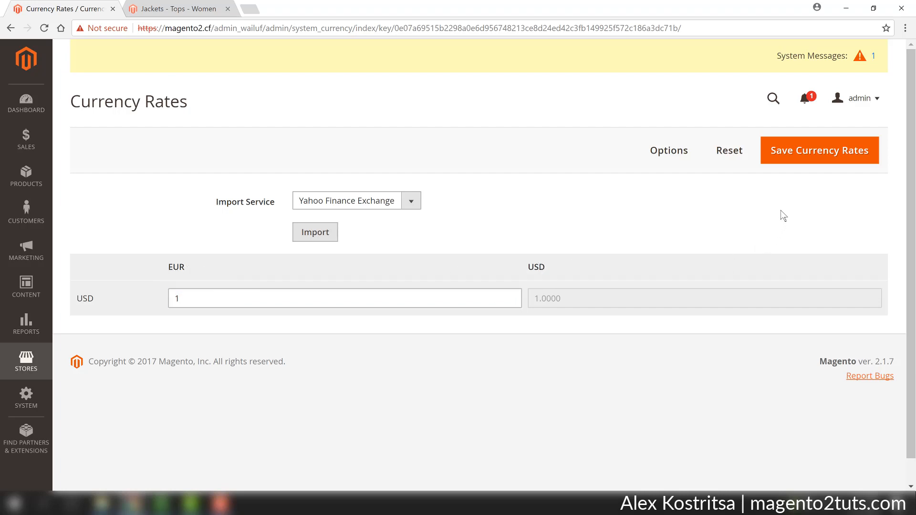
click(801, 157)
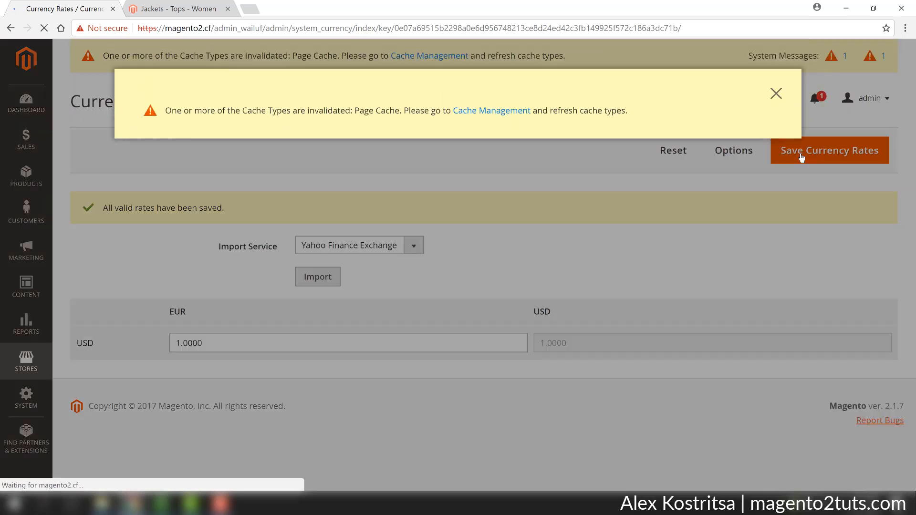
Go to Cache Management from the system message and refresh all 13 cache types
click(474, 113)
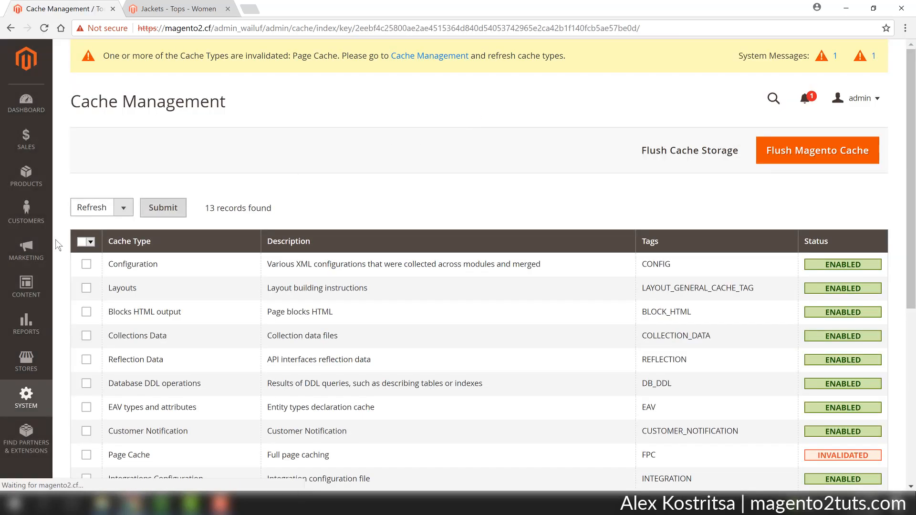
click(85, 243)
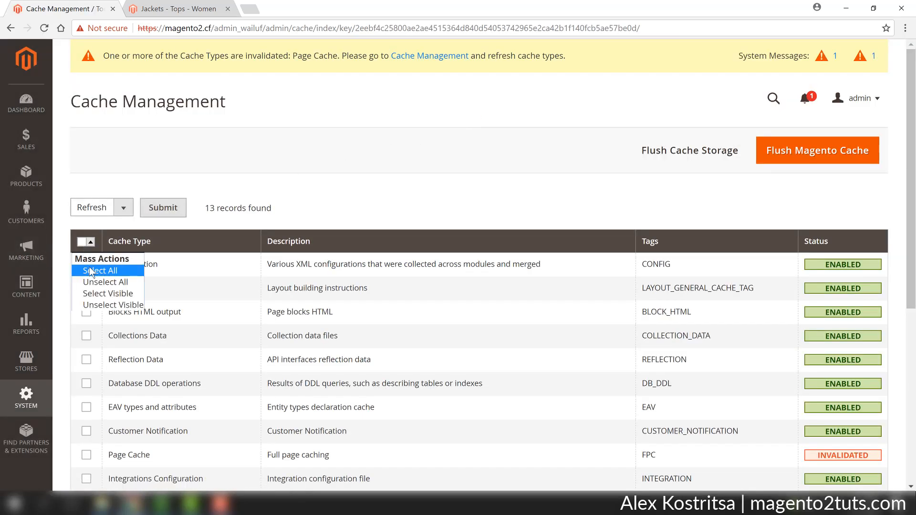
click(90, 271)
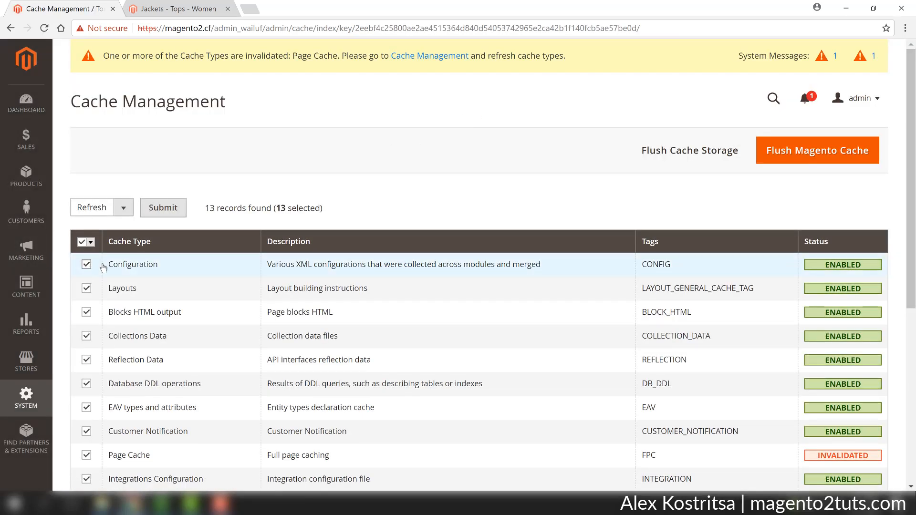
click(171, 212)
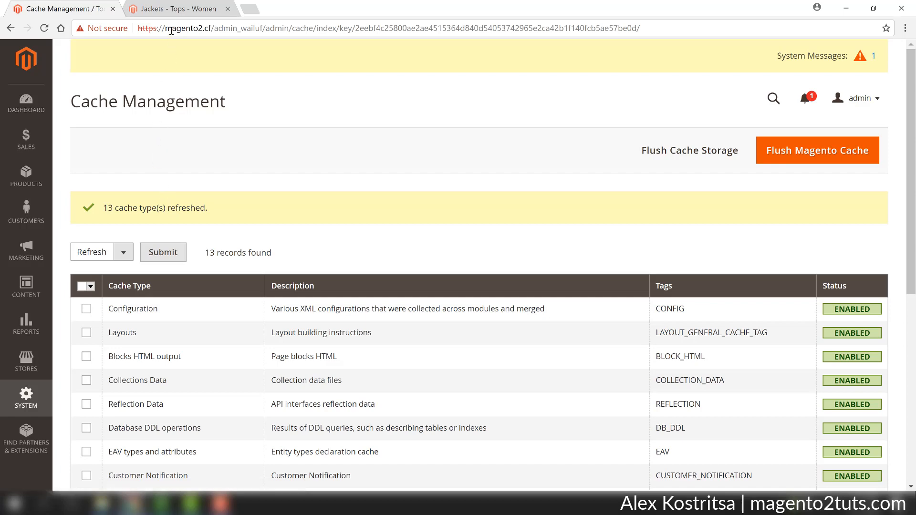
Return to the storefront's Jackets page, check the US Dollar jacket prices, and reload the page
click(172, 9)
scroll(525, 247, down, 4)
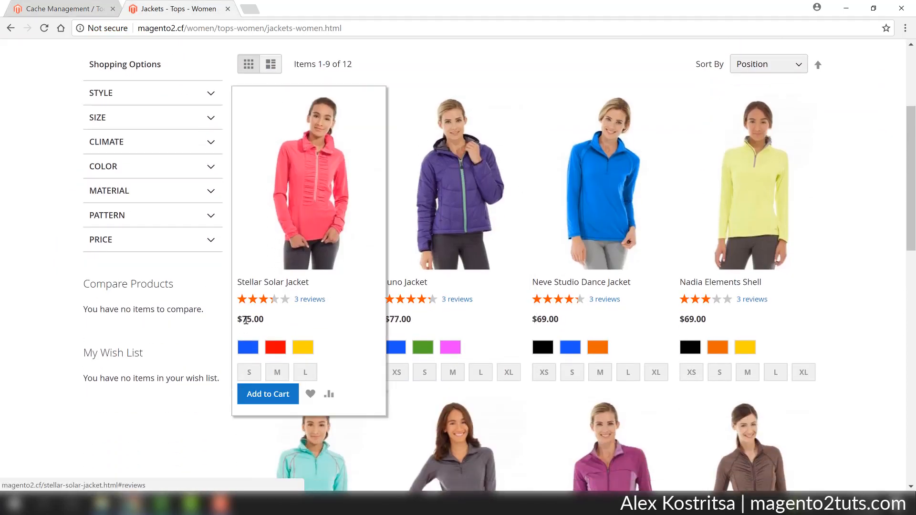
click(507, 249)
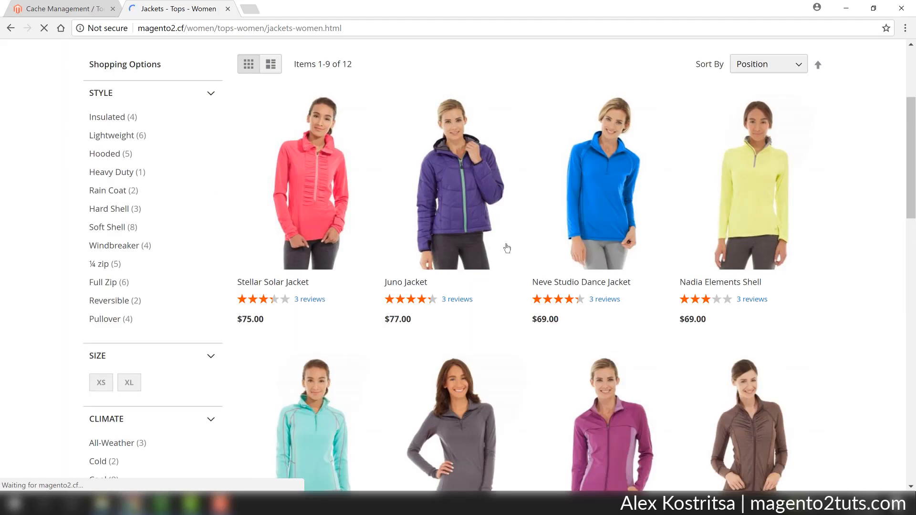
scroll(839, 287, up, 4)
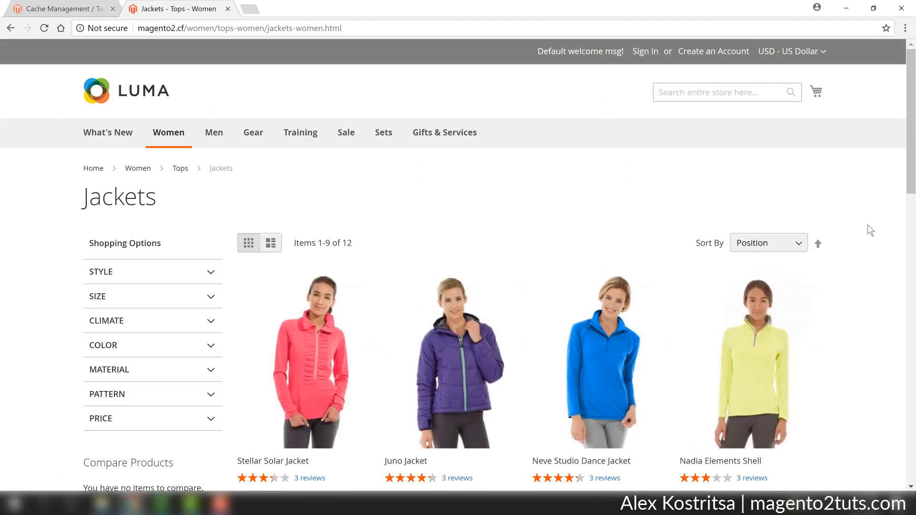
Switch the storefront currency to EUR - Euro and compare the jacket prices with the US Dollar ones
click(822, 56)
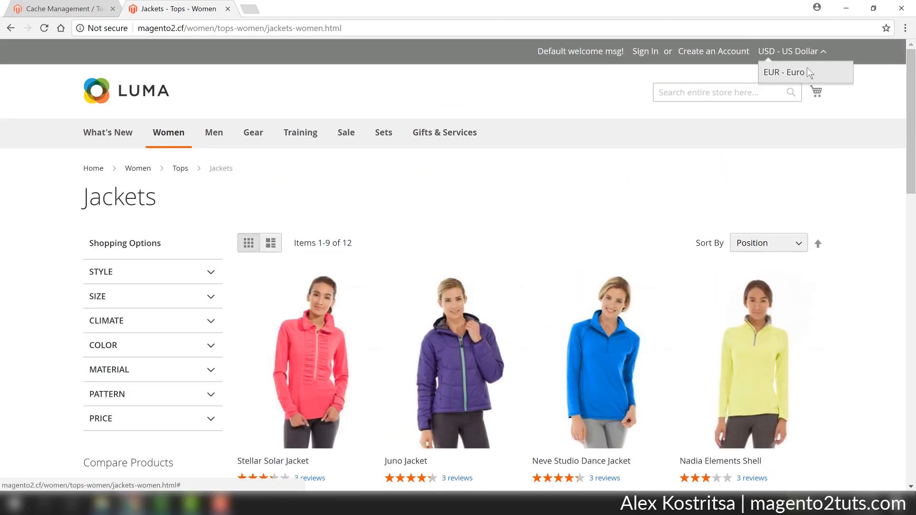
click(807, 73)
scroll(696, 260, down, 3)
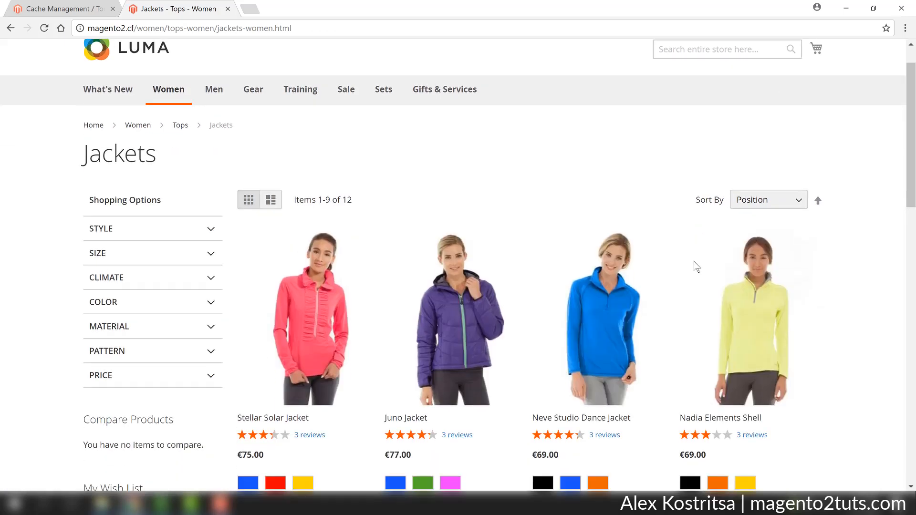